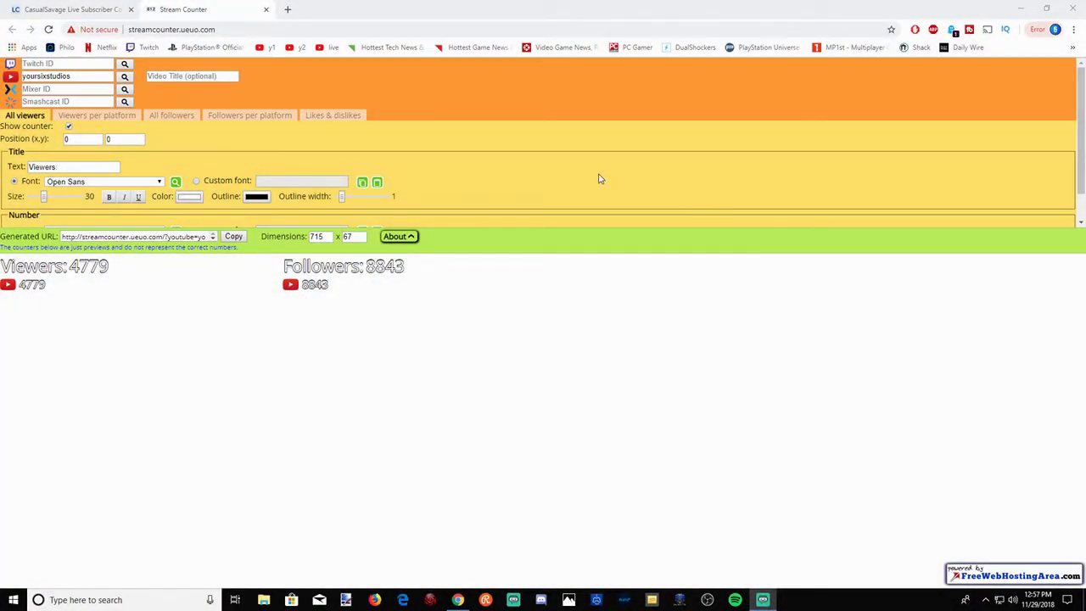
Auto-fill the YouTube ID by signing in with the Google account and authorising the channel.
{"action": "left_click", "coordinate": [34, 6]}
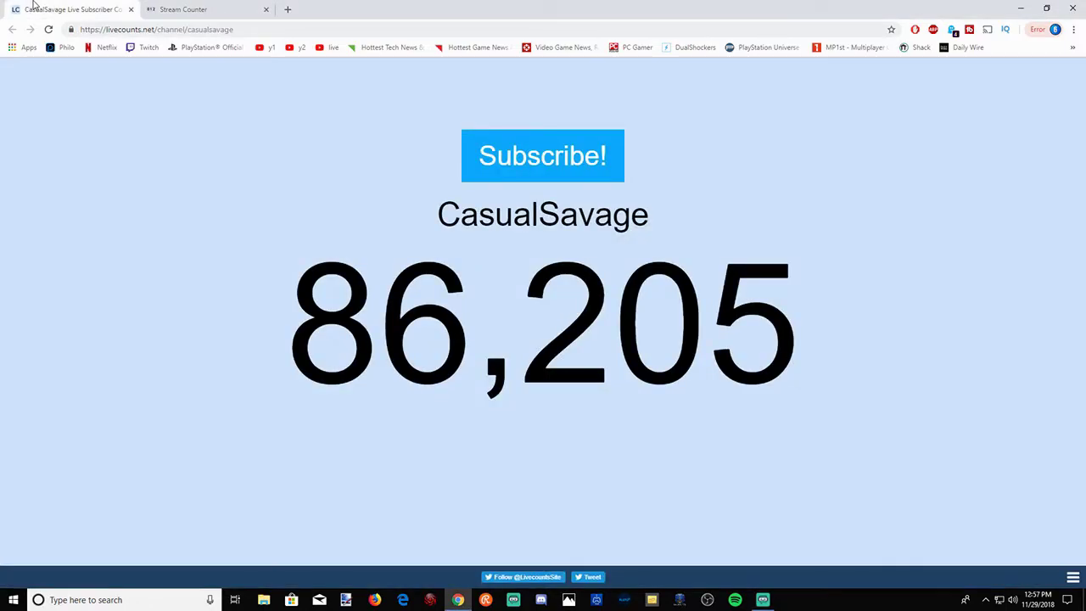
{"action": "left_click", "coordinate": [182, 8]}
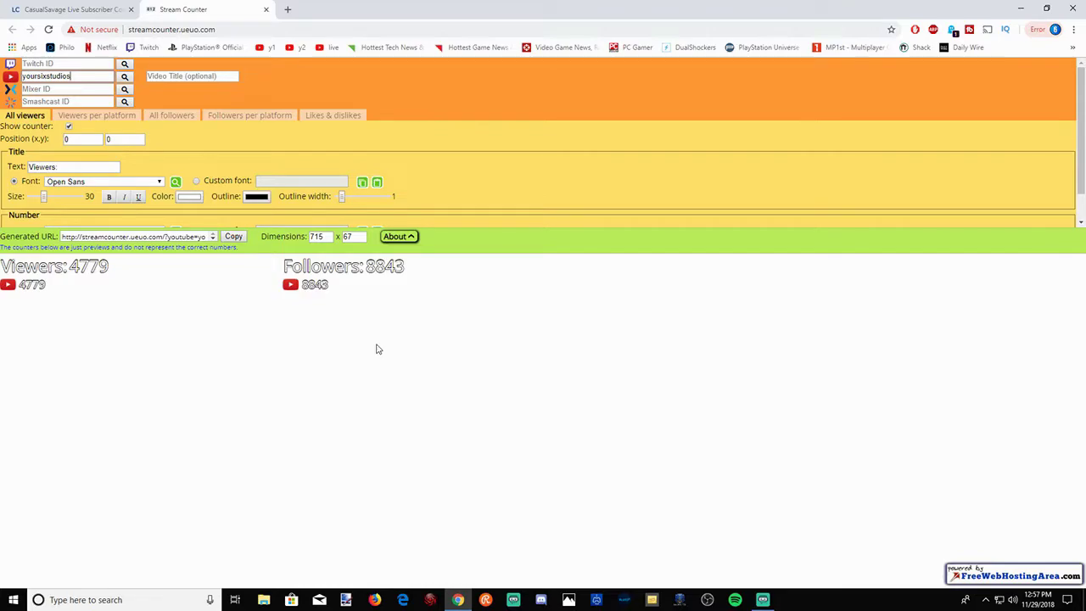
{"action": "left_click", "coordinate": [68, 76]}
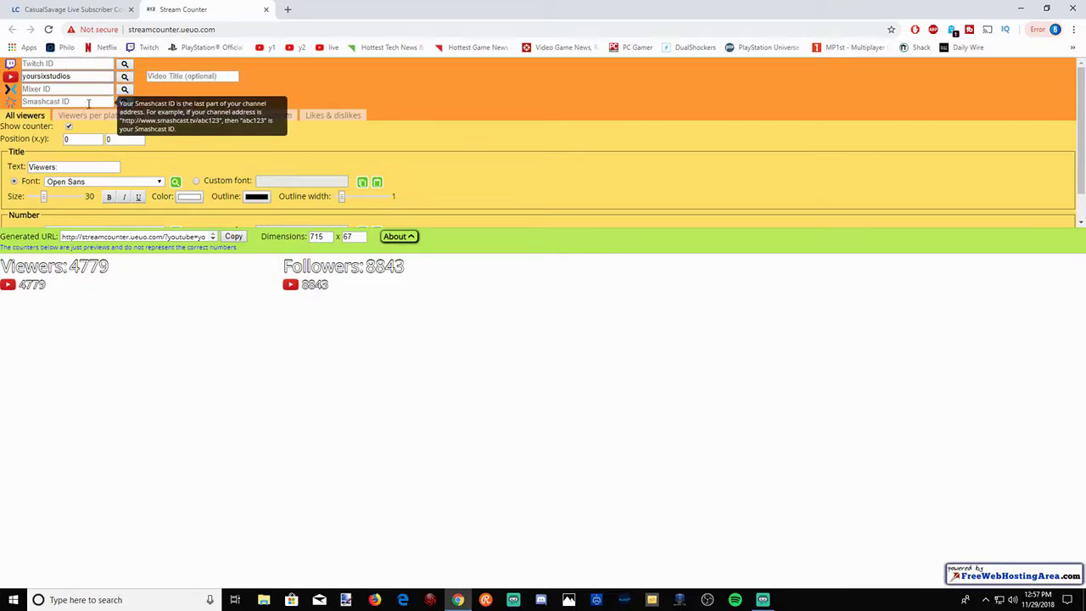
{"action": "left_click", "coordinate": [124, 77]}
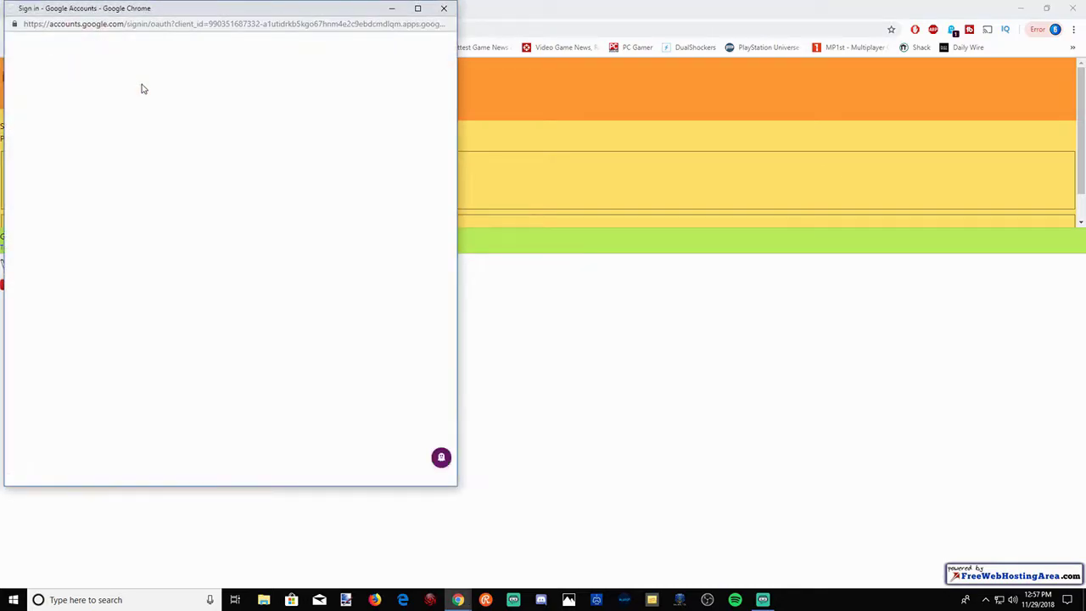
{"action": "left_click", "coordinate": [198, 222]}
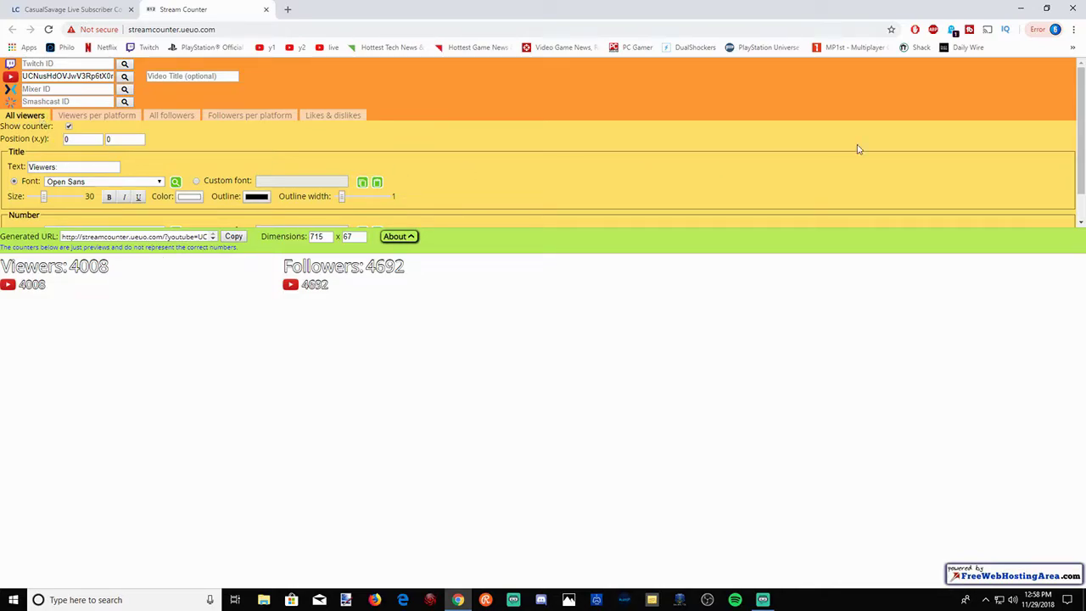
Change the All viewers title text from 'Viewers:' to 'Tims Awesome'.
{"action": "scroll", "coordinate": [875, 180], "scroll_direction": "down", "scroll_amount": 1}
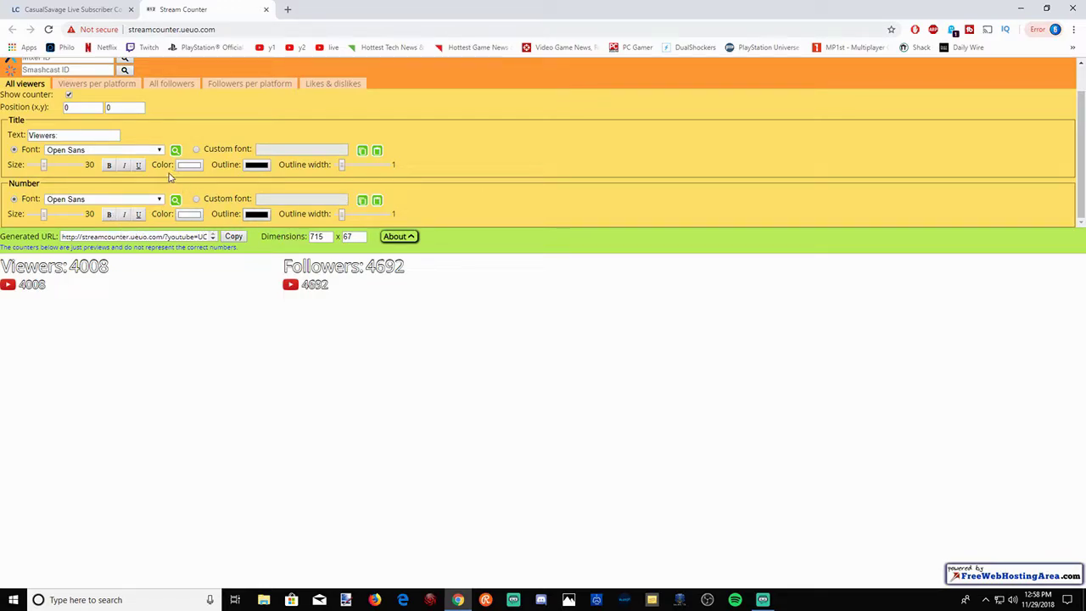
{"action": "left_click", "coordinate": [77, 137]}
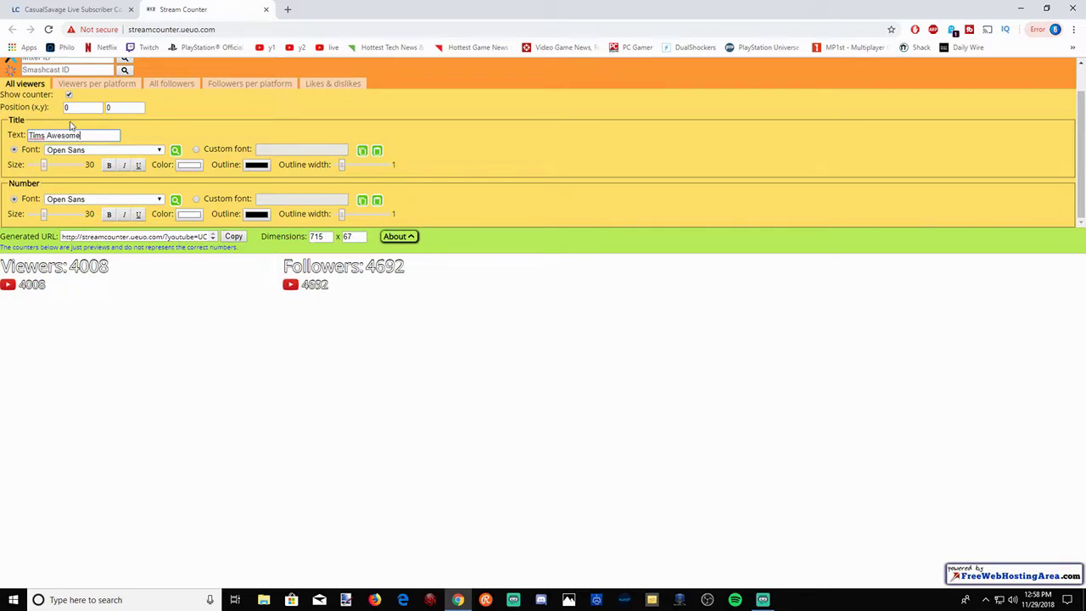
{"action": "scroll", "coordinate": [68, 102], "scroll_direction": "up", "scroll_amount": 1}
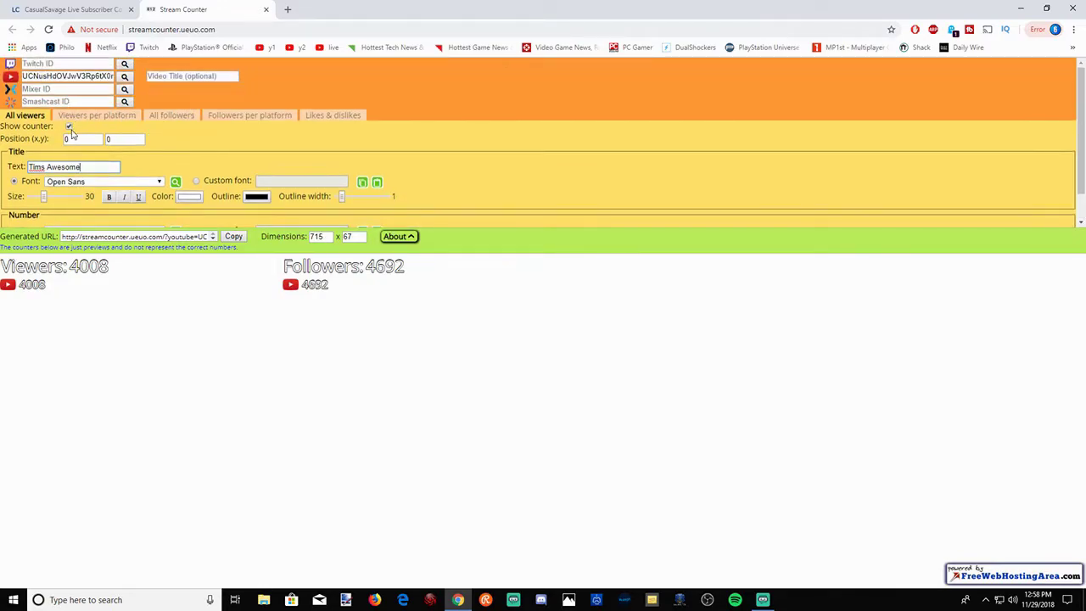
Turn off Show counter for All viewers, Viewers per platform and Followers per platform, then view All followers settings.
{"action": "left_click", "coordinate": [69, 127]}
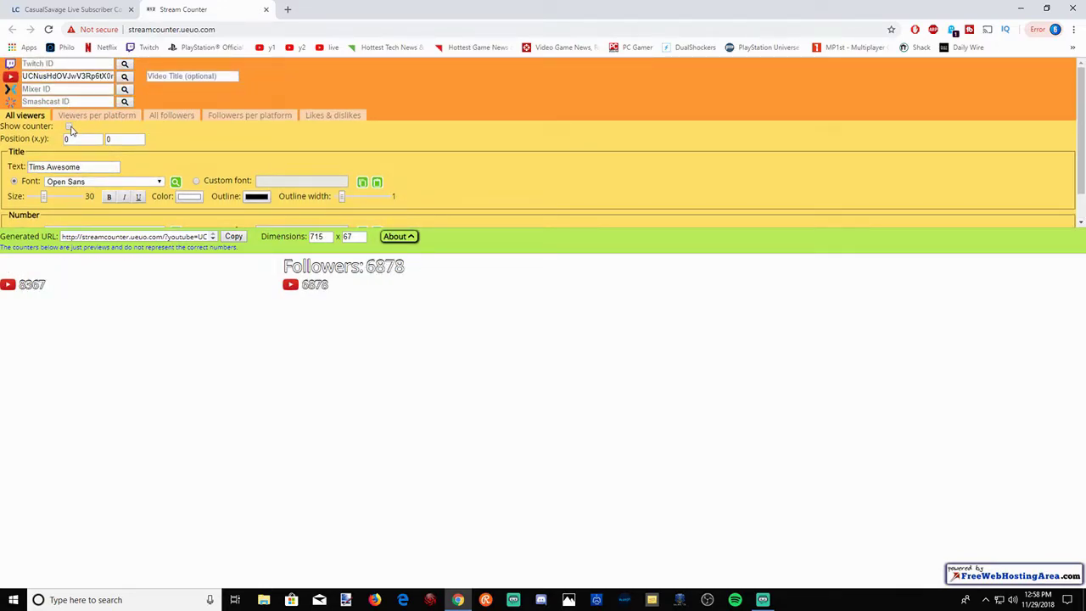
{"action": "scroll", "coordinate": [167, 187], "scroll_direction": "down", "scroll_amount": 1}
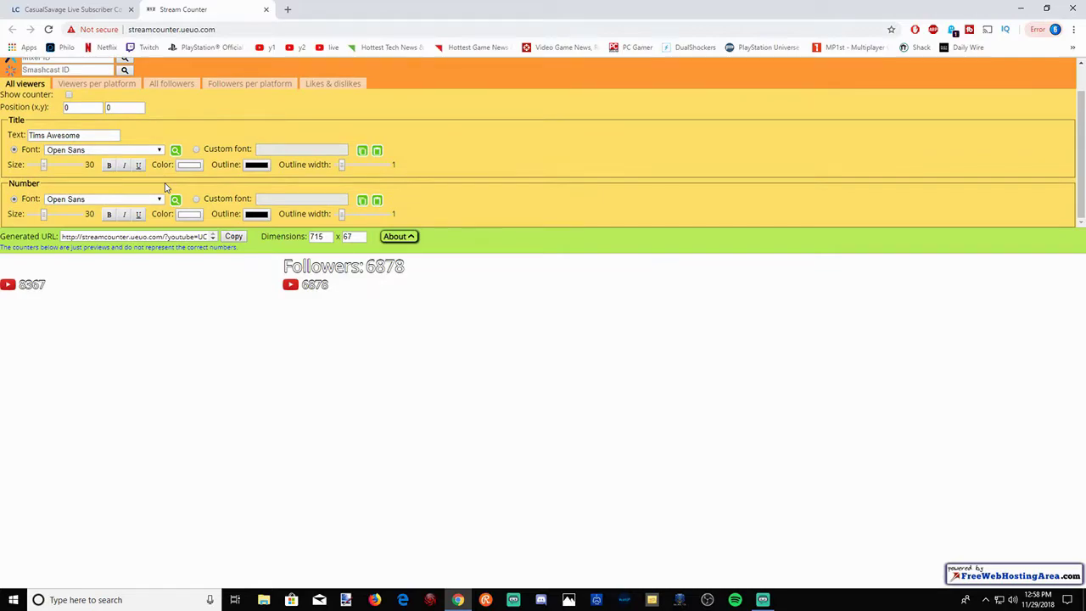
{"action": "scroll", "coordinate": [166, 187], "scroll_direction": "up", "scroll_amount": 1}
{"action": "left_click", "coordinate": [107, 117]}
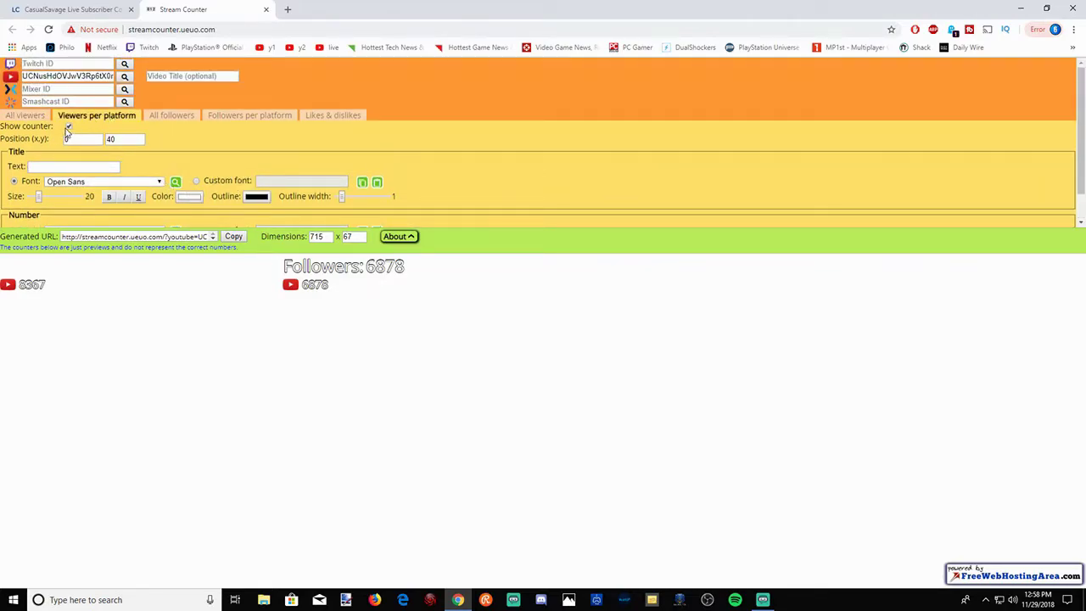
{"action": "left_click", "coordinate": [69, 128]}
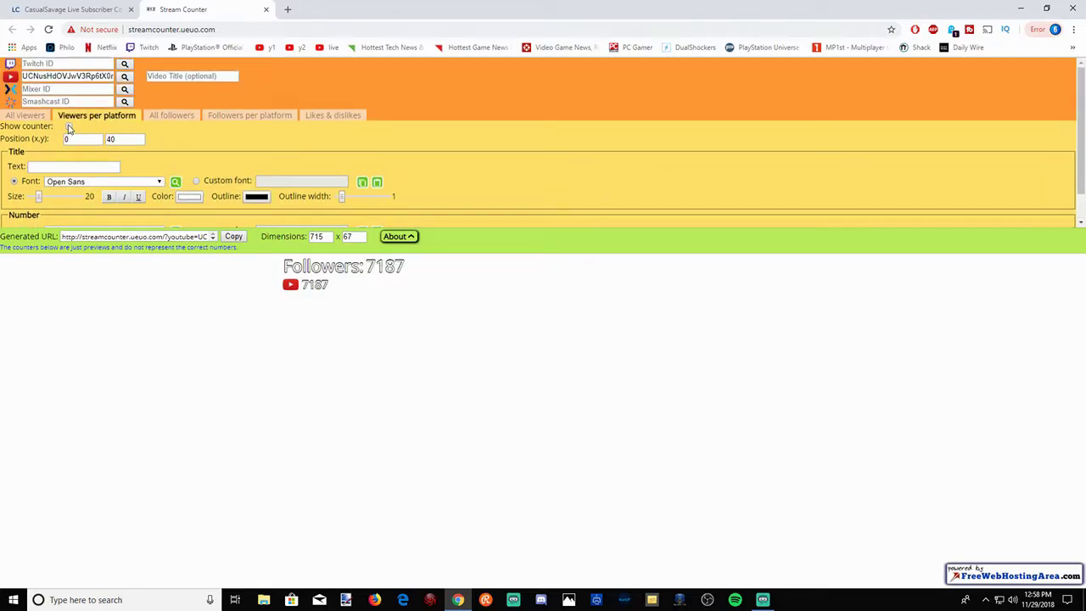
{"action": "left_click", "coordinate": [174, 117]}
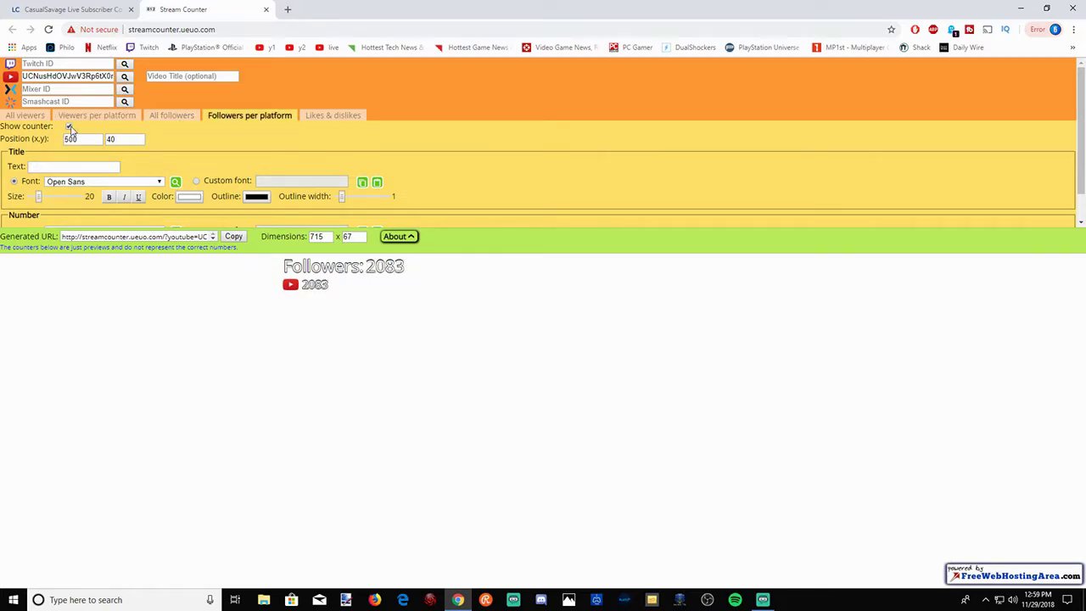
{"action": "left_click", "coordinate": [69, 127]}
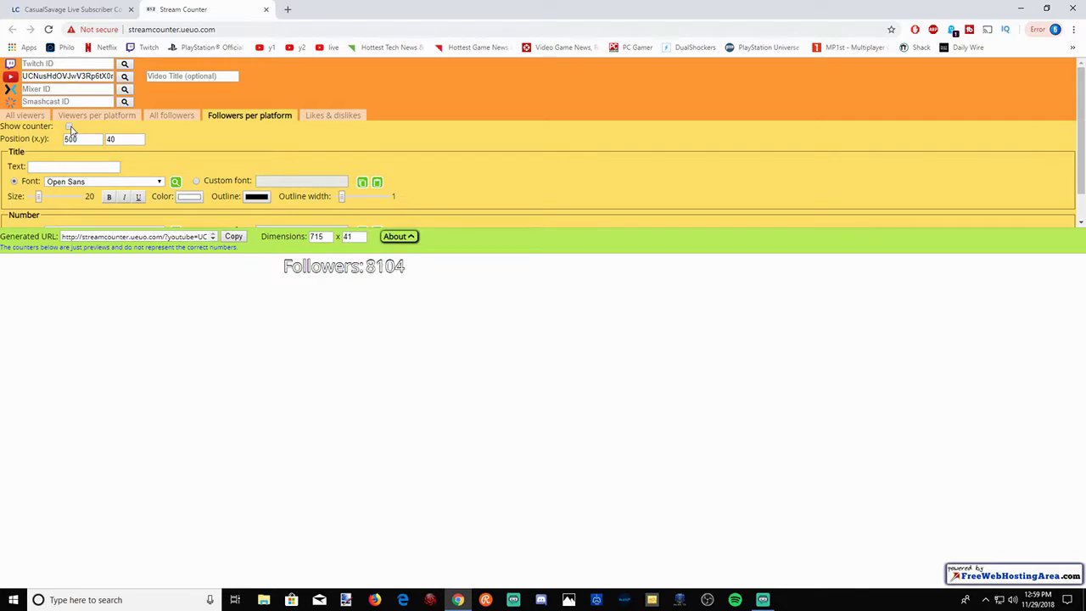
{"action": "left_click", "coordinate": [182, 118]}
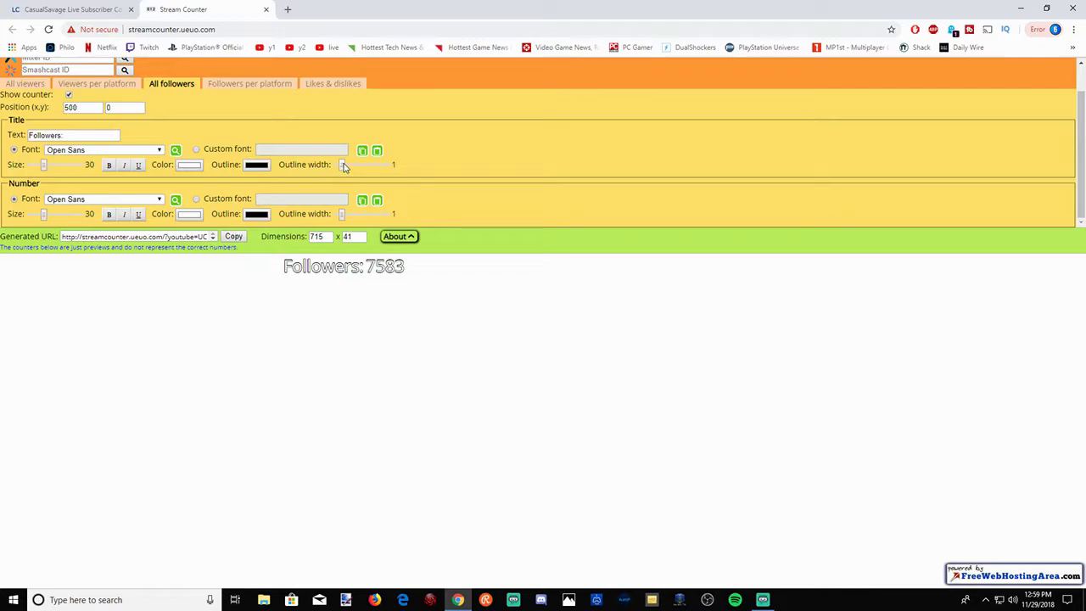
Thicken the title outline slightly and keep Open Sans as the number font.
{"action": "left_click_drag", "start_coordinate": [343, 166], "coordinate": [346, 167]}
{"action": "right_click", "coordinate": [347, 167]}
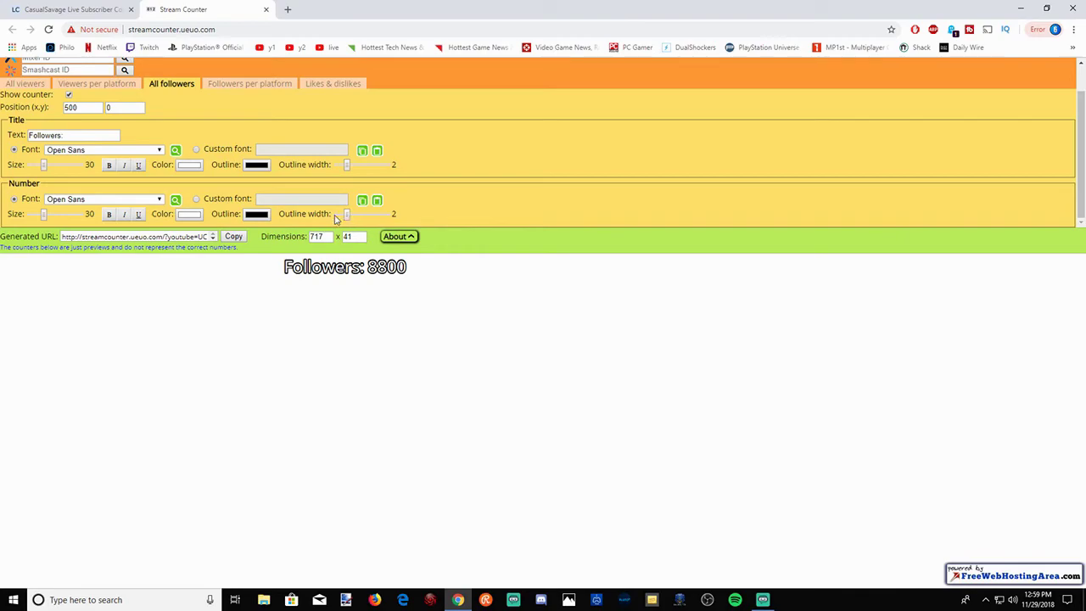
{"action": "left_click", "coordinate": [160, 200]}
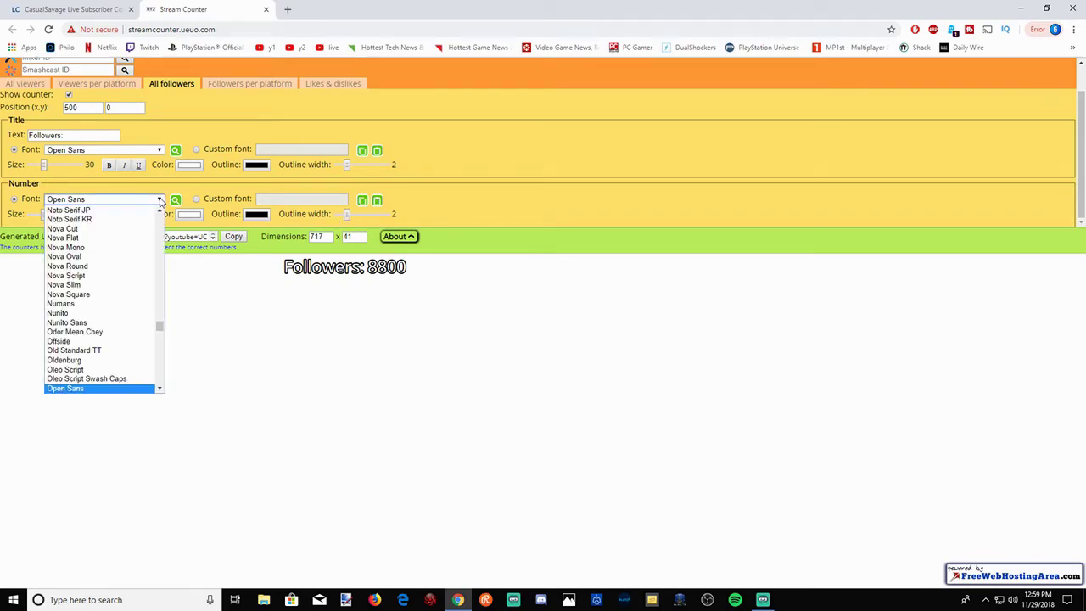
{"action": "left_click", "coordinate": [159, 200]}
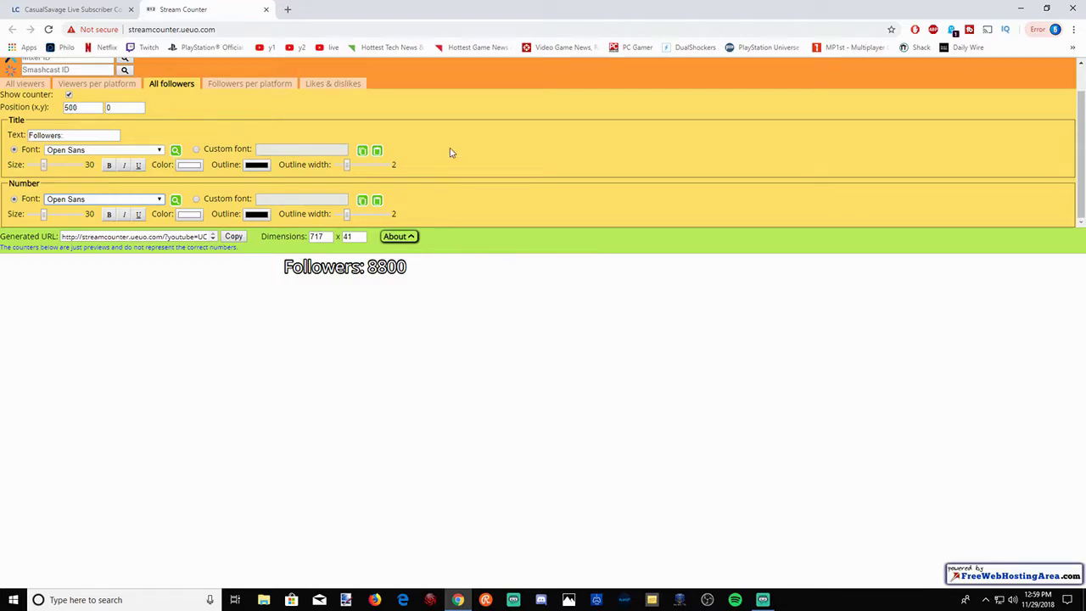
Toggle the total Followers counter off and back on, then copy its generated URL.
{"action": "left_click", "coordinate": [241, 84]}
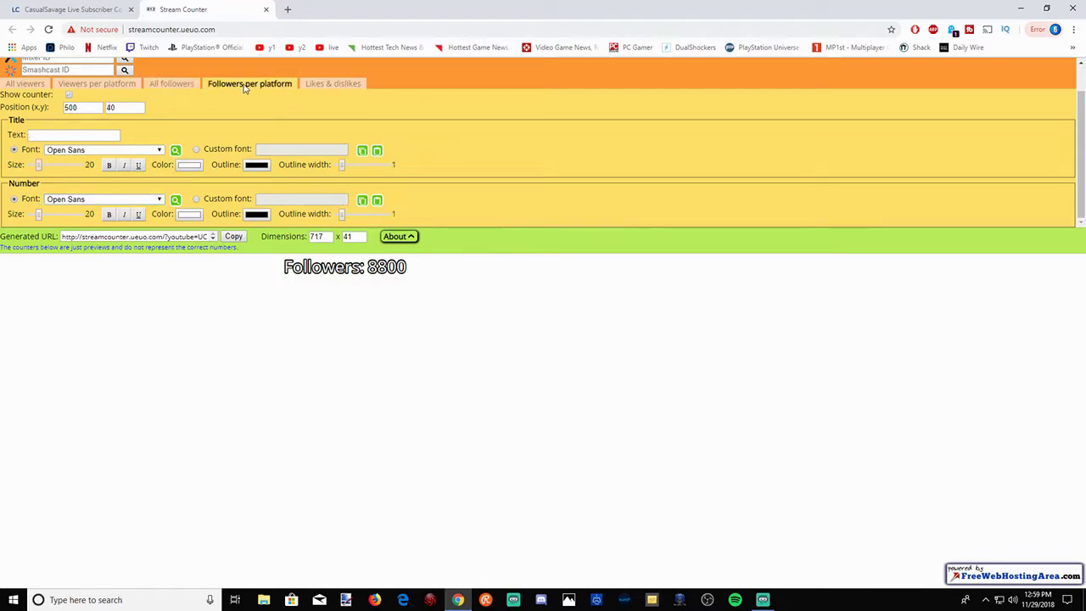
{"action": "left_click", "coordinate": [347, 87]}
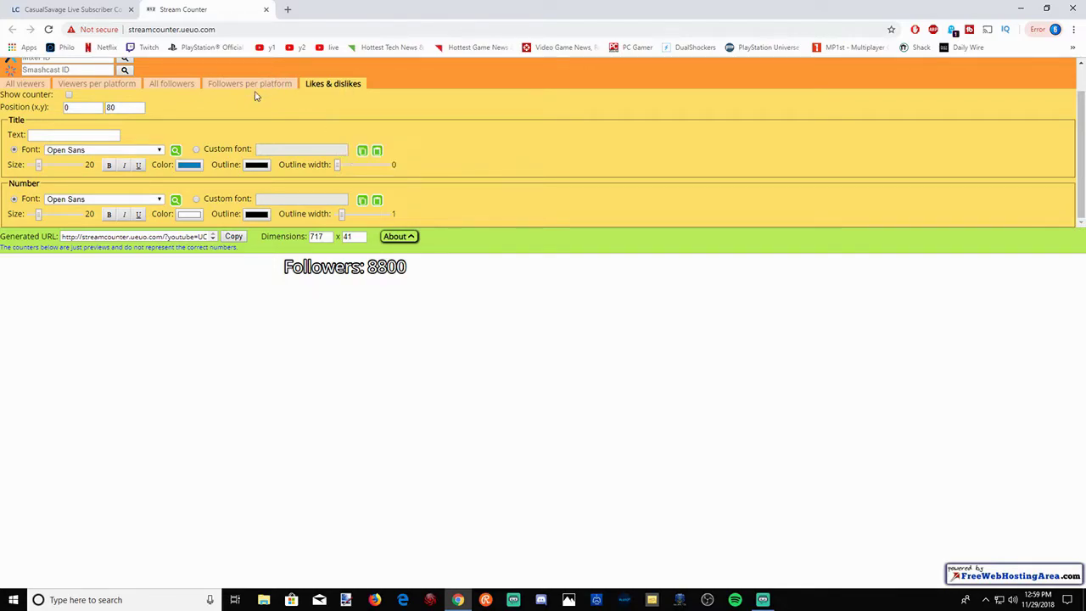
{"action": "left_click", "coordinate": [180, 87]}
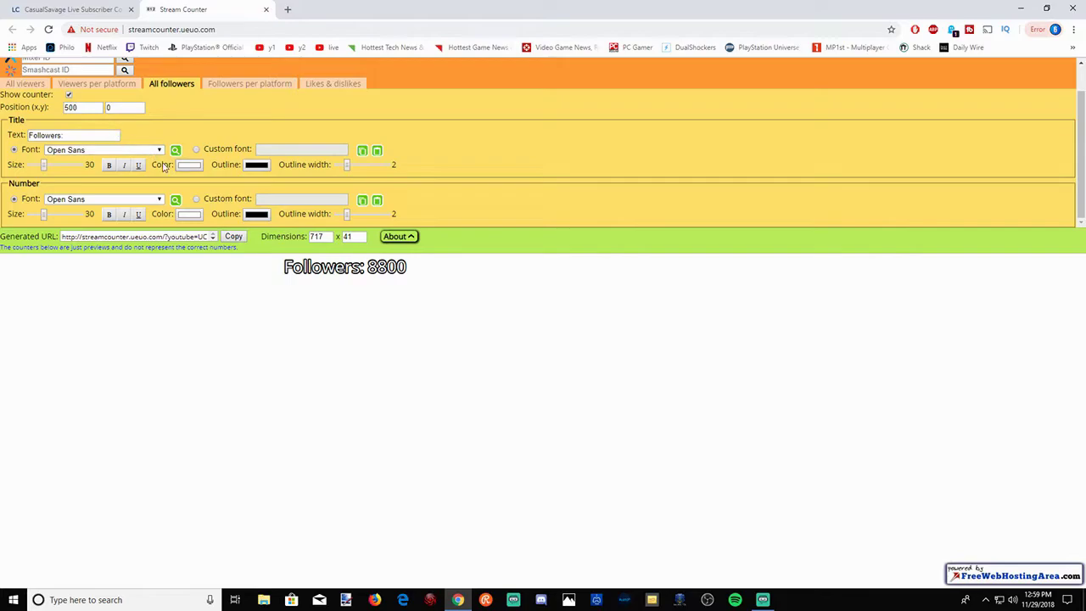
{"action": "left_click", "coordinate": [69, 95]}
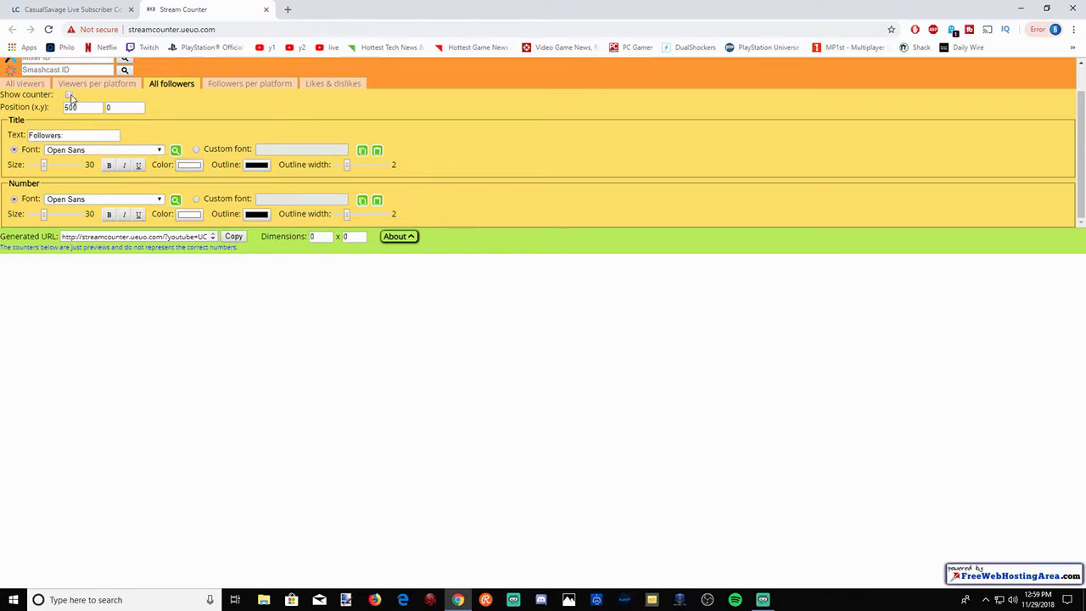
{"action": "left_click", "coordinate": [69, 95]}
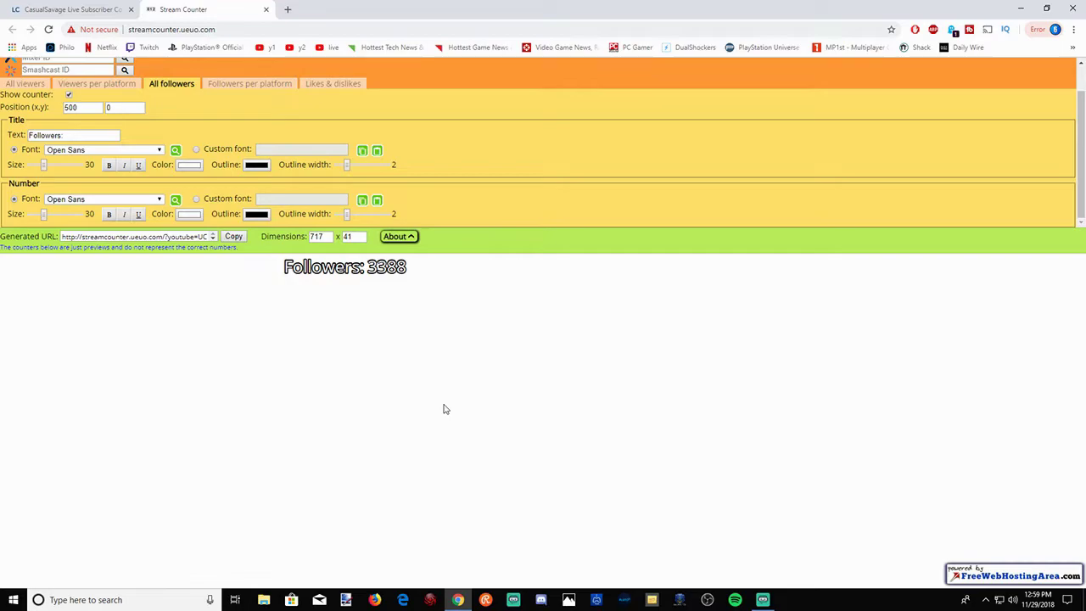
{"action": "scroll", "coordinate": [594, 205], "scroll_direction": "up", "scroll_amount": 1}
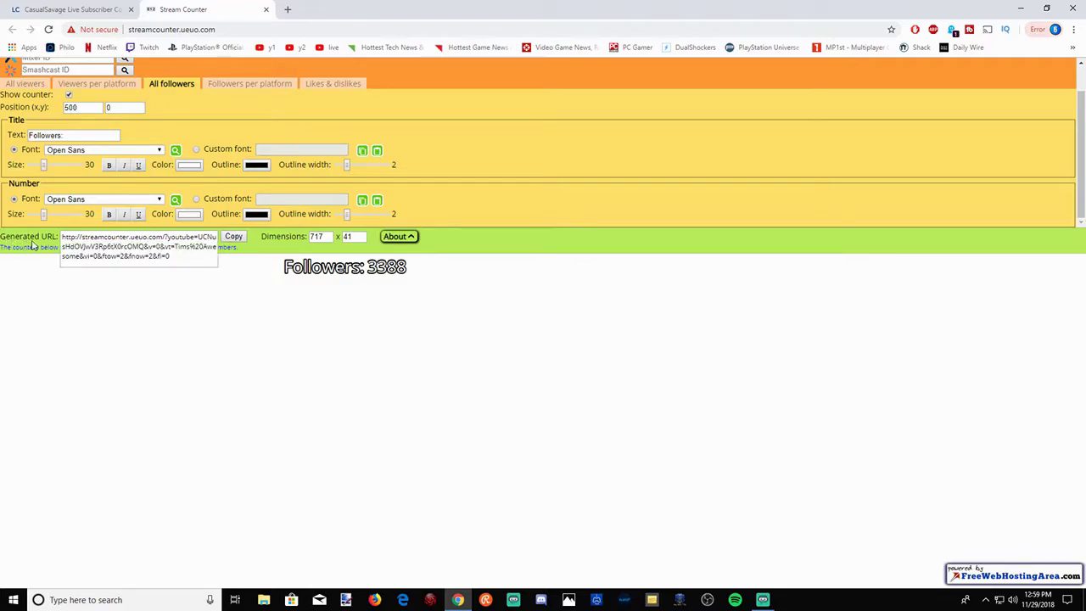
{"action": "left_click", "coordinate": [234, 237]}
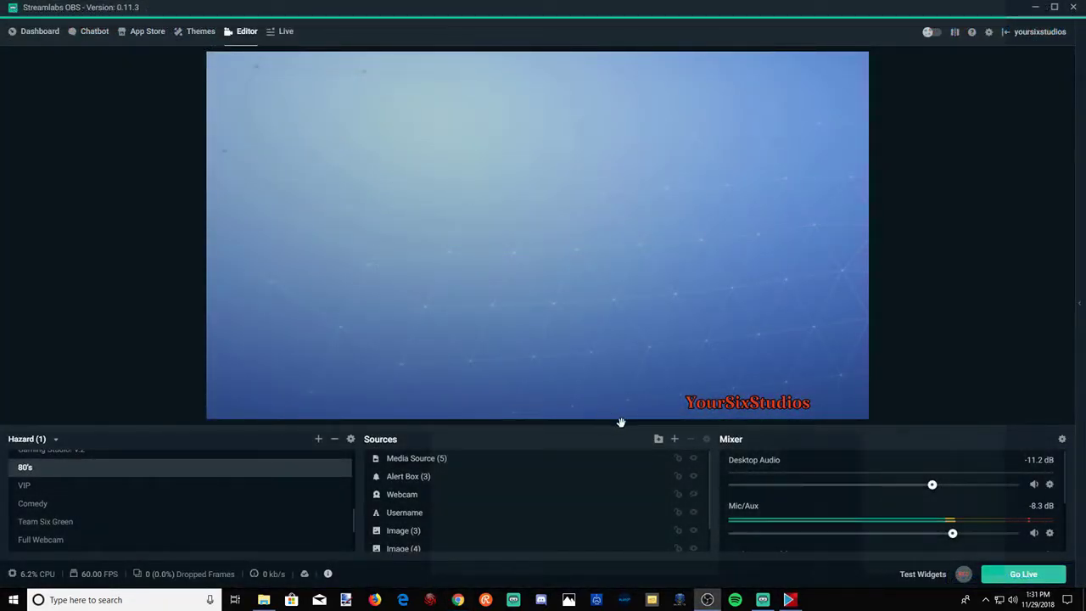
Add a Browser Source to the scene named 'live sub'.
{"action": "left_click", "coordinate": [674, 439]}
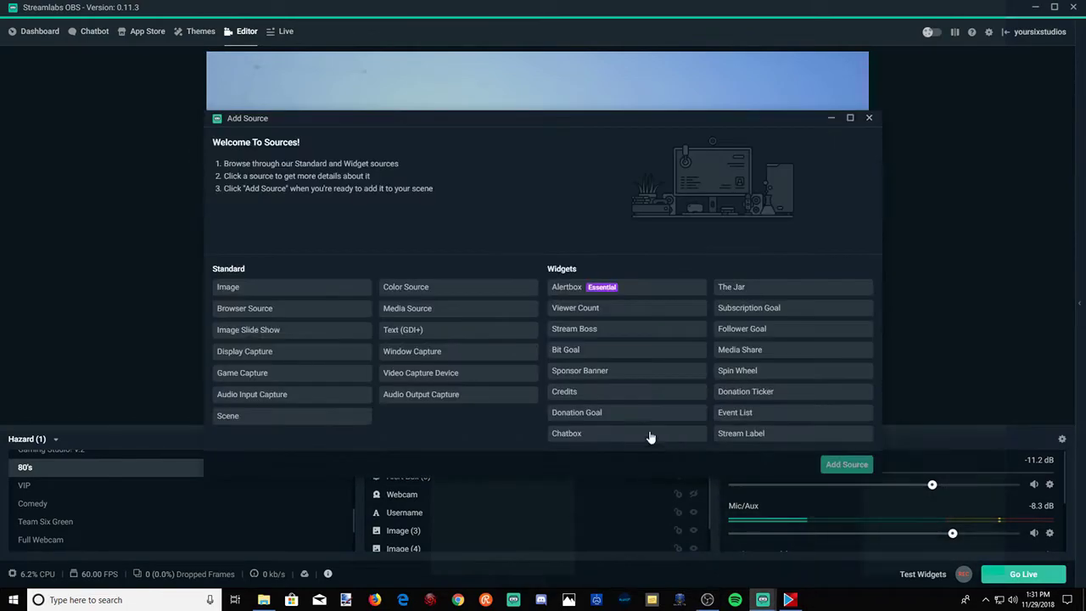
{"action": "double_click", "coordinate": [291, 313]}
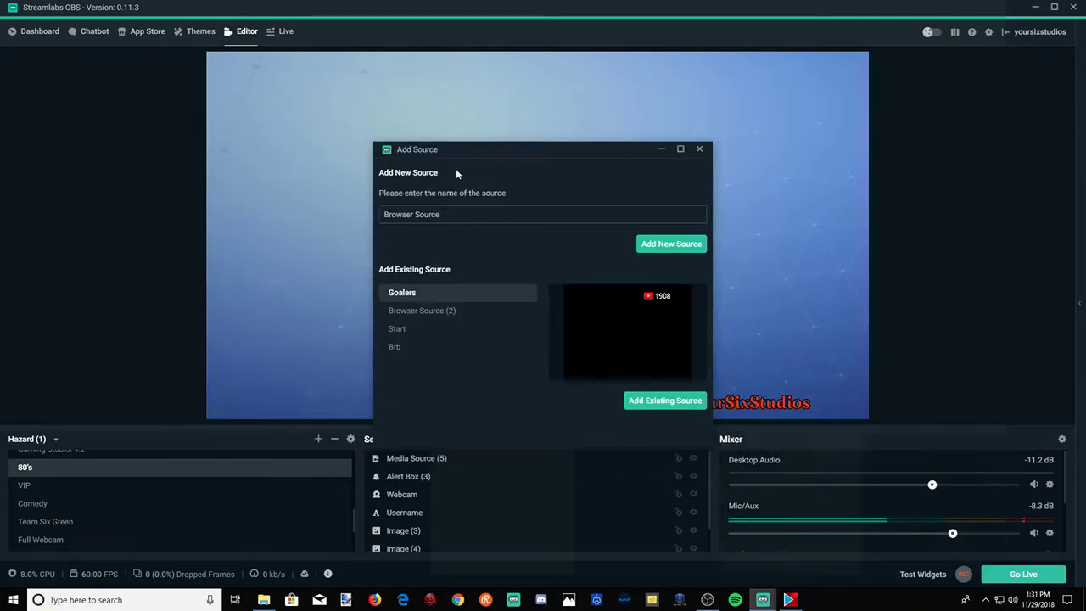
{"action": "left_click_drag", "start_coordinate": [444, 214], "coordinate": [323, 211]}
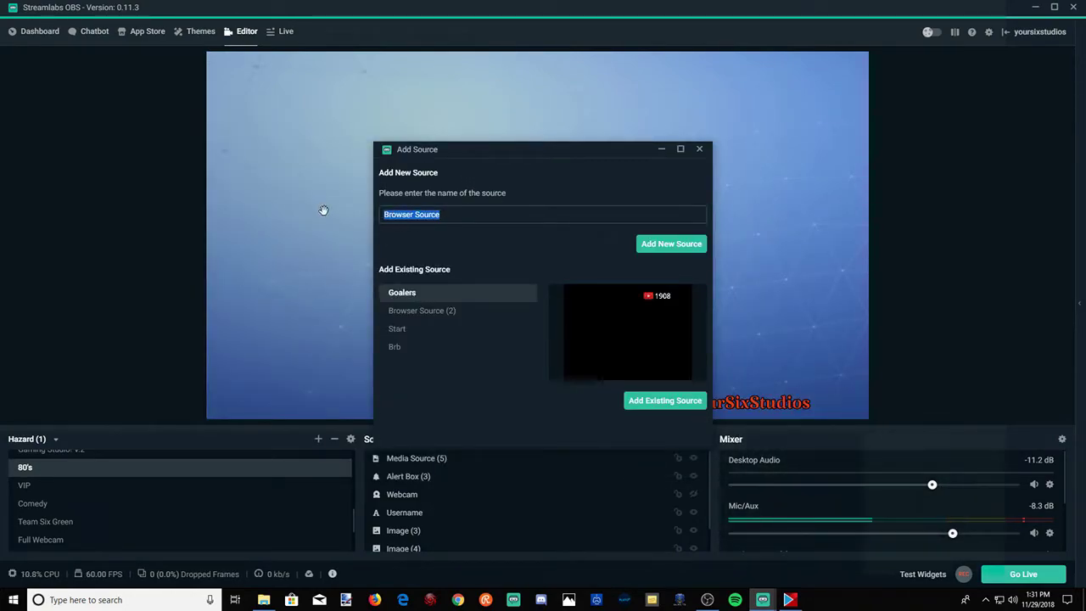
{"action": "type", "text": "live sub"}
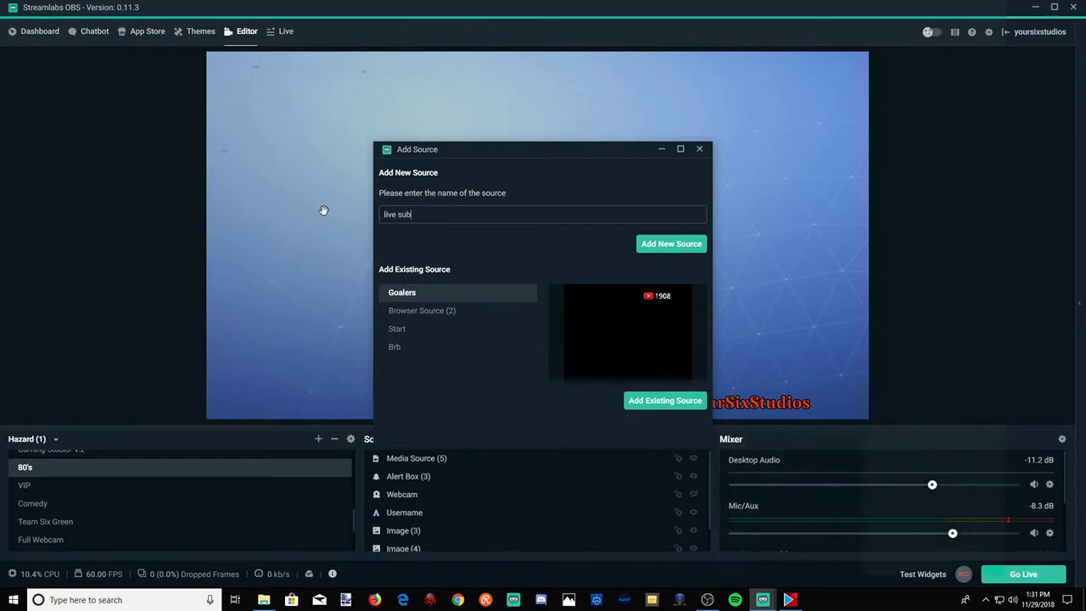
{"action": "left_click", "coordinate": [658, 243]}
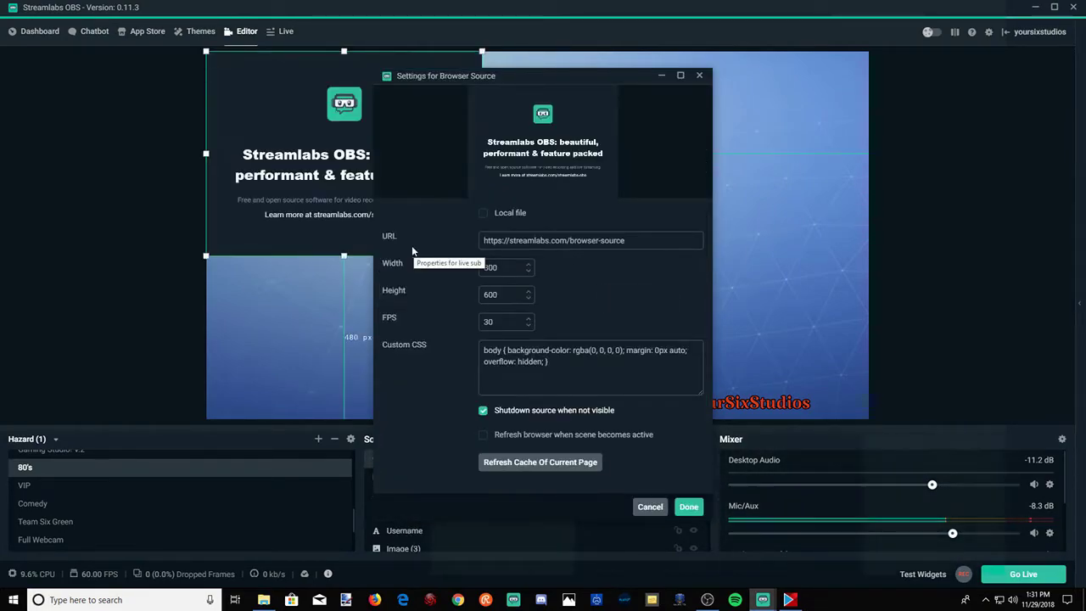
Paste the Stream Counter followers URL into the live sub source and set height to 1000.
{"action": "triple_click", "coordinate": [509, 241]}
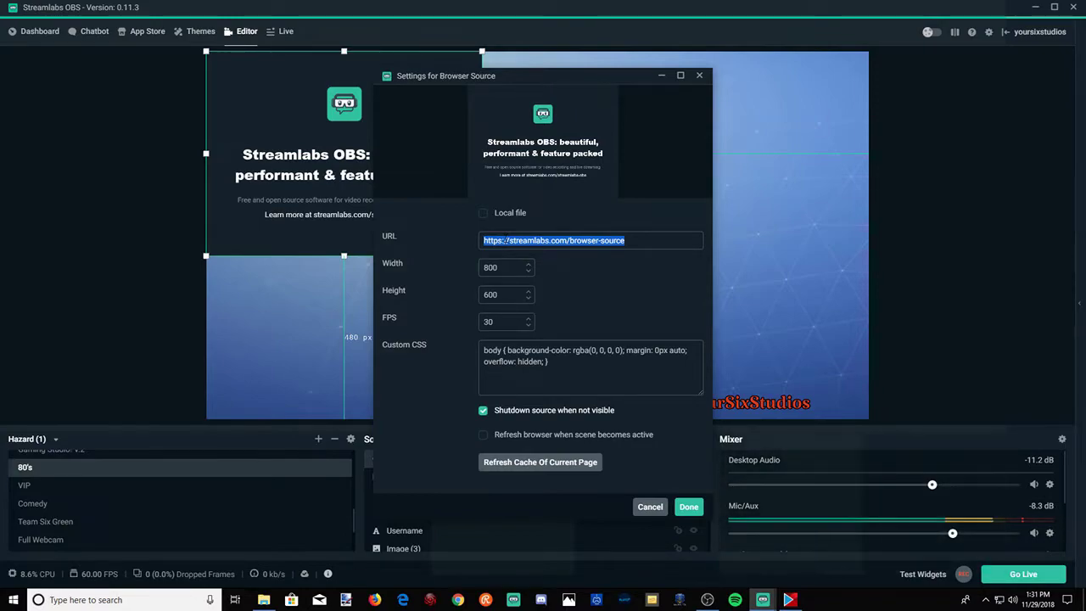
{"action": "key", "text": "ctrl+v"}
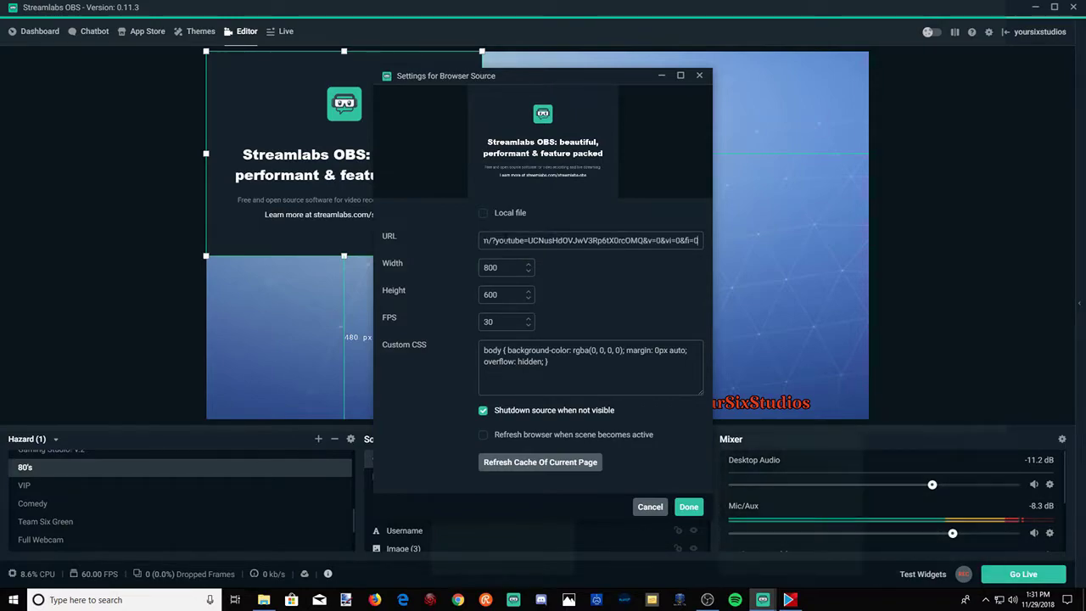
{"action": "left_click", "coordinate": [514, 294]}
{"action": "key", "text": "BackSpace"}
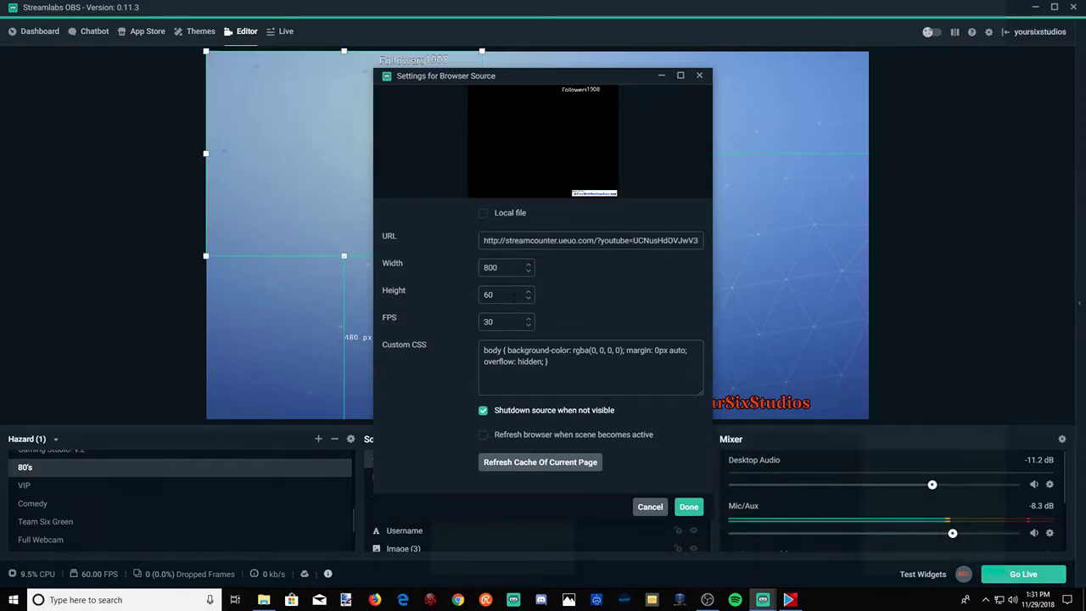
{"action": "type", "text": "1000"}
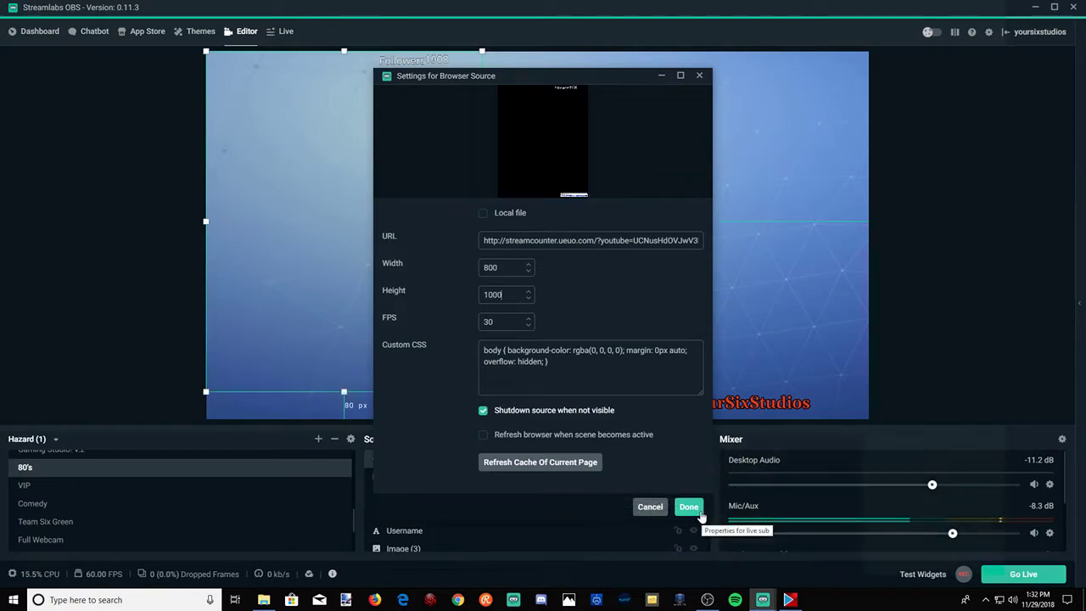
Apply the source settings, then move and enlarge the live sub box toward the scene's middle.
{"action": "left_click", "coordinate": [697, 510]}
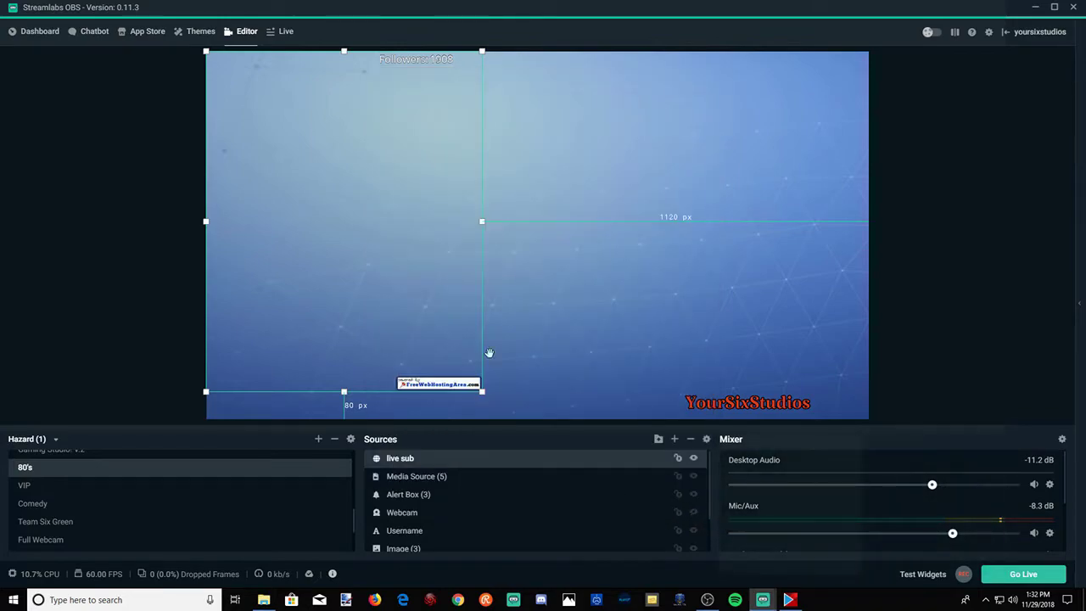
{"action": "left_click_drag", "start_coordinate": [469, 292], "coordinate": [505, 278]}
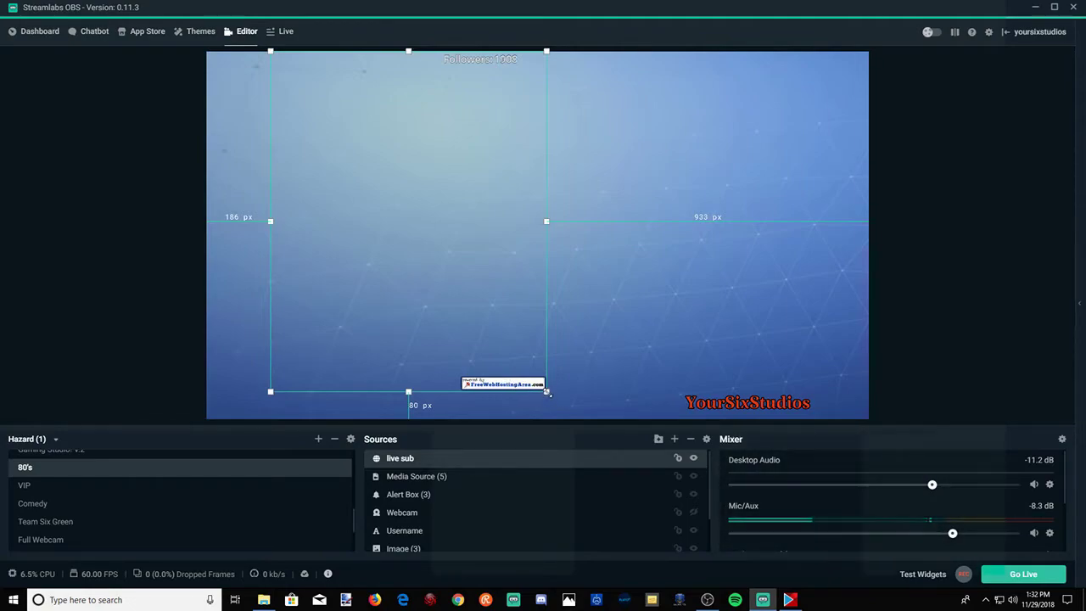
{"action": "left_click_drag", "start_coordinate": [547, 392], "coordinate": [594, 408]}
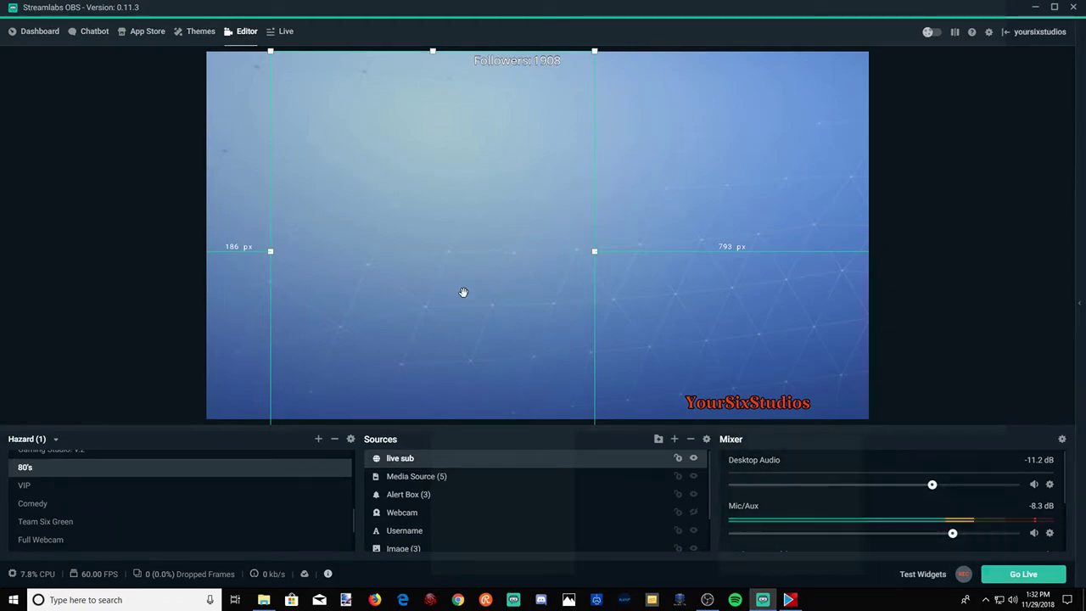
{"action": "left_click_drag", "start_coordinate": [463, 294], "coordinate": [267, 233]}
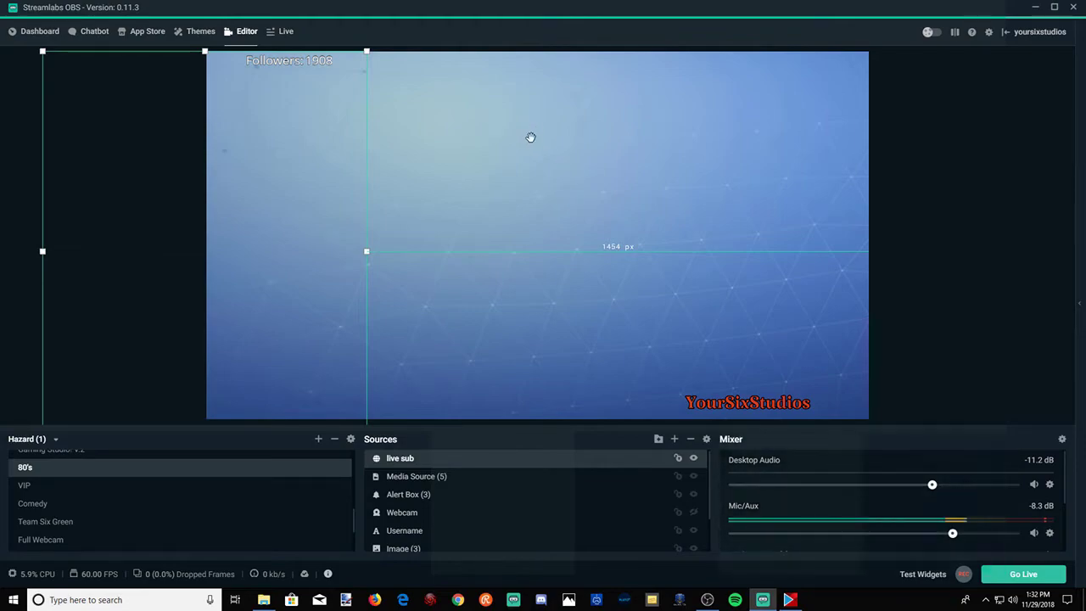
{"action": "left_click_drag", "start_coordinate": [315, 139], "coordinate": [455, 238]}
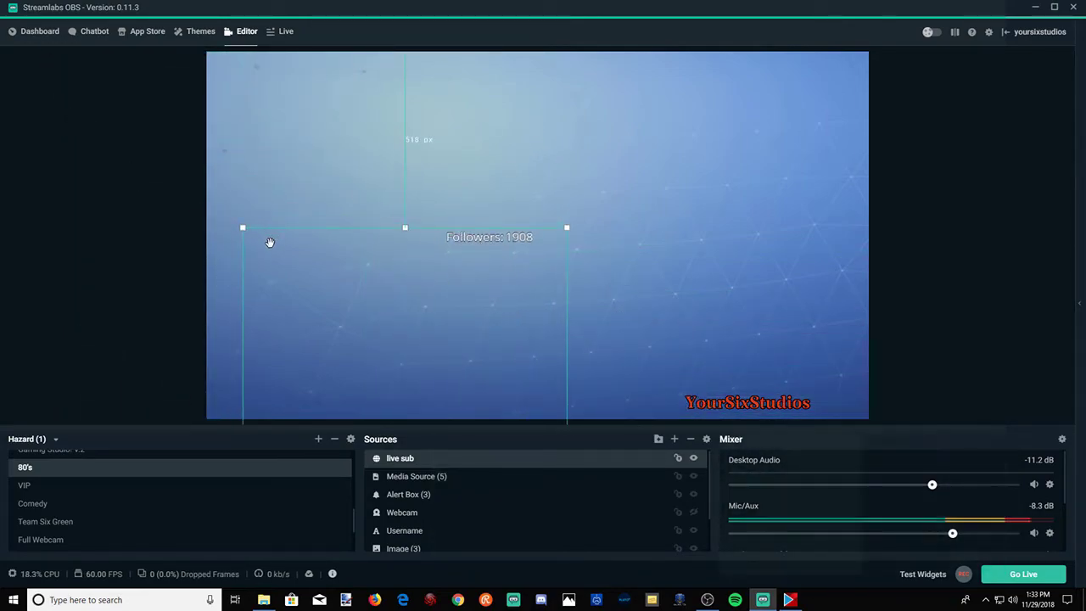